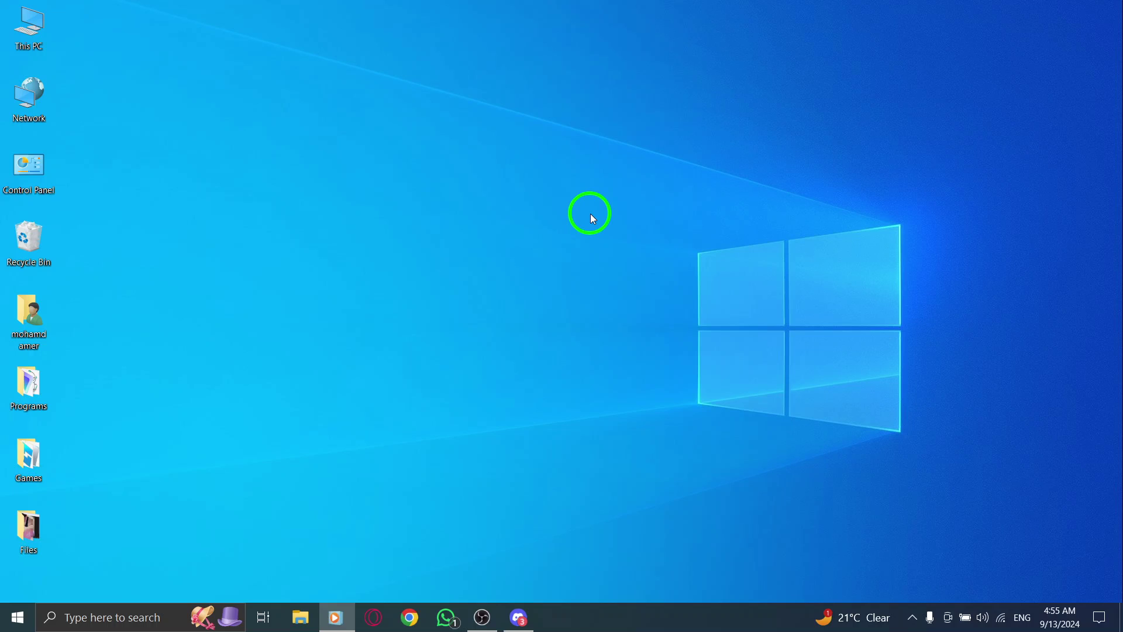
left_click(519, 617)
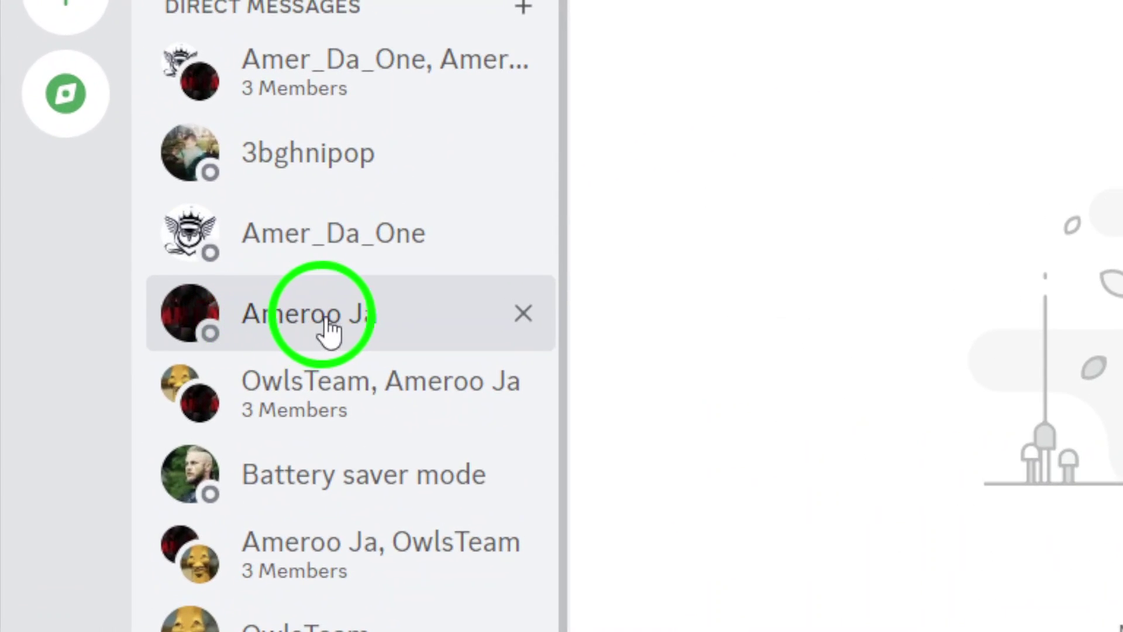
left_click(324, 316)
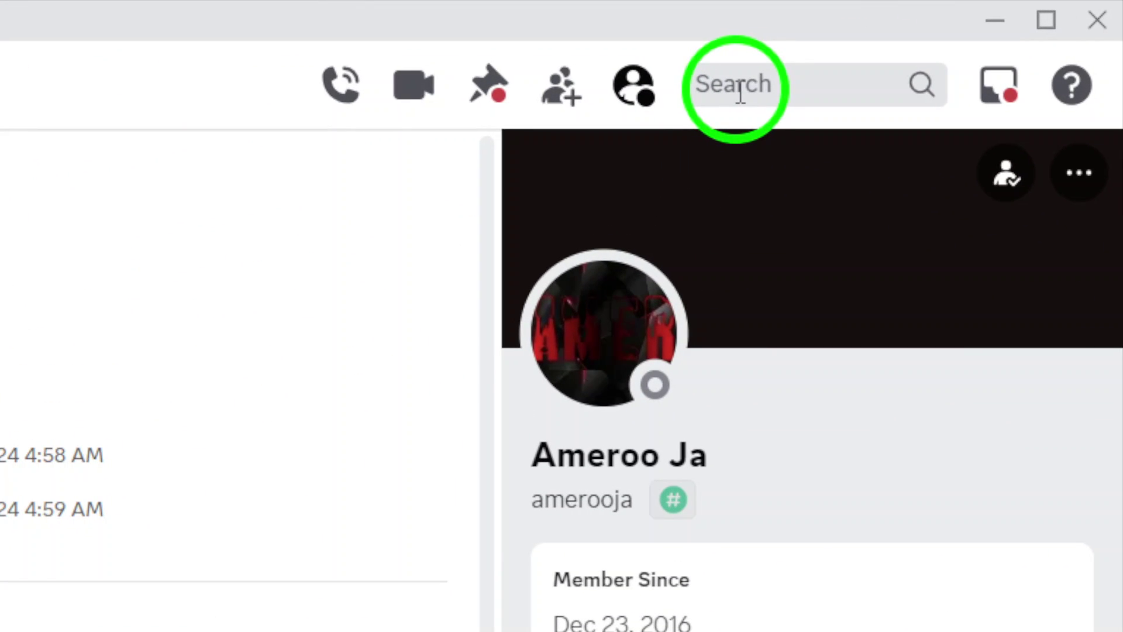
left_click(740, 90)
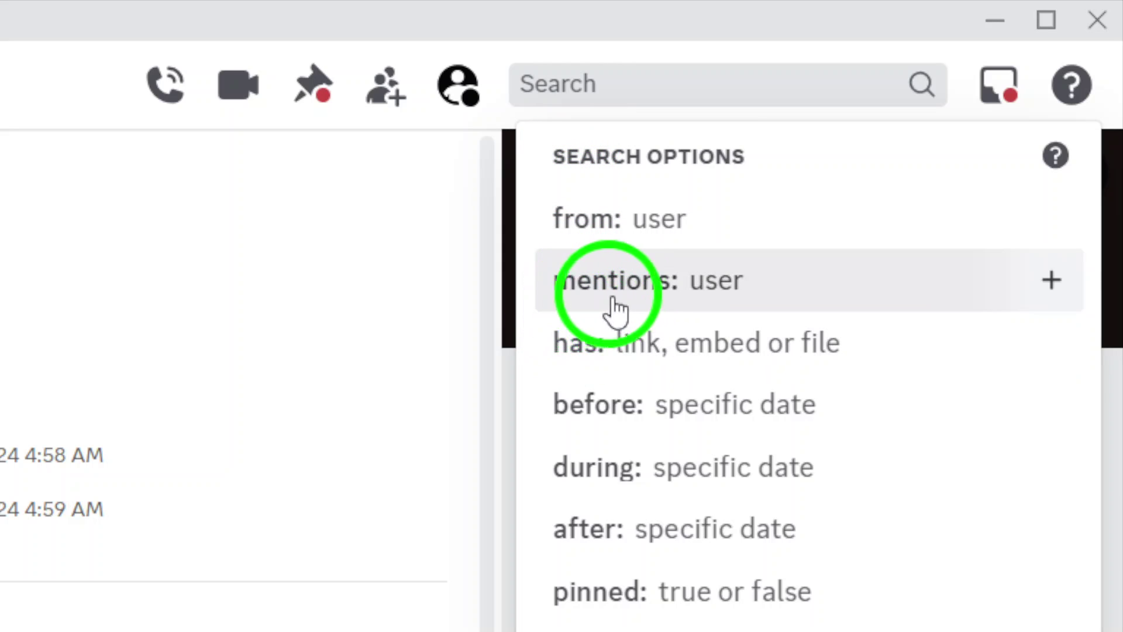
left_click(667, 281)
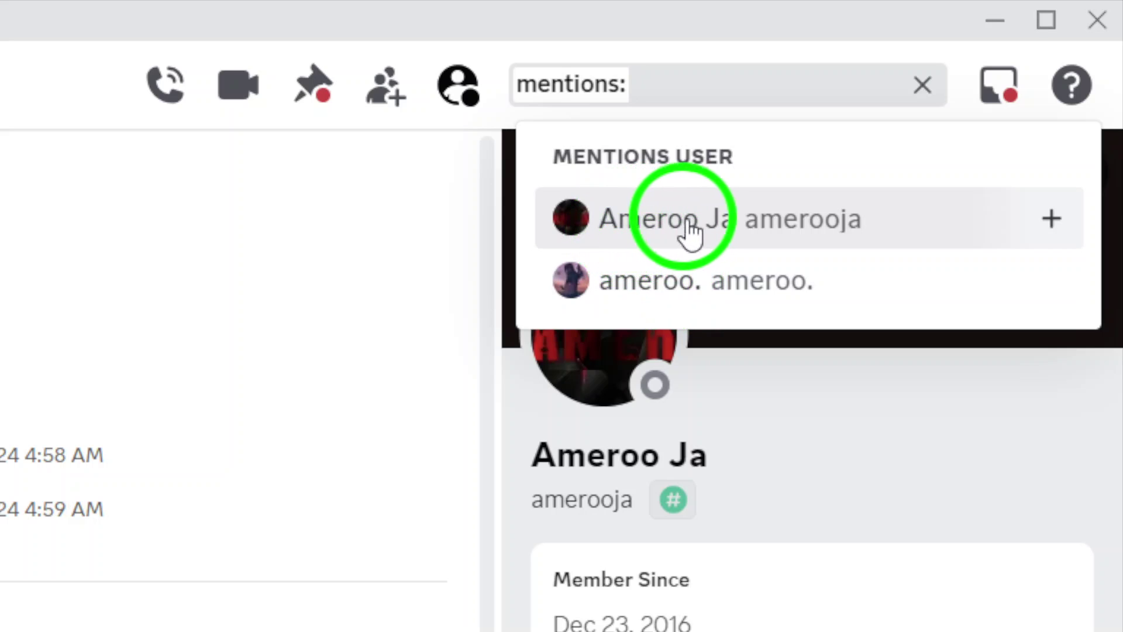
left_click(685, 220)
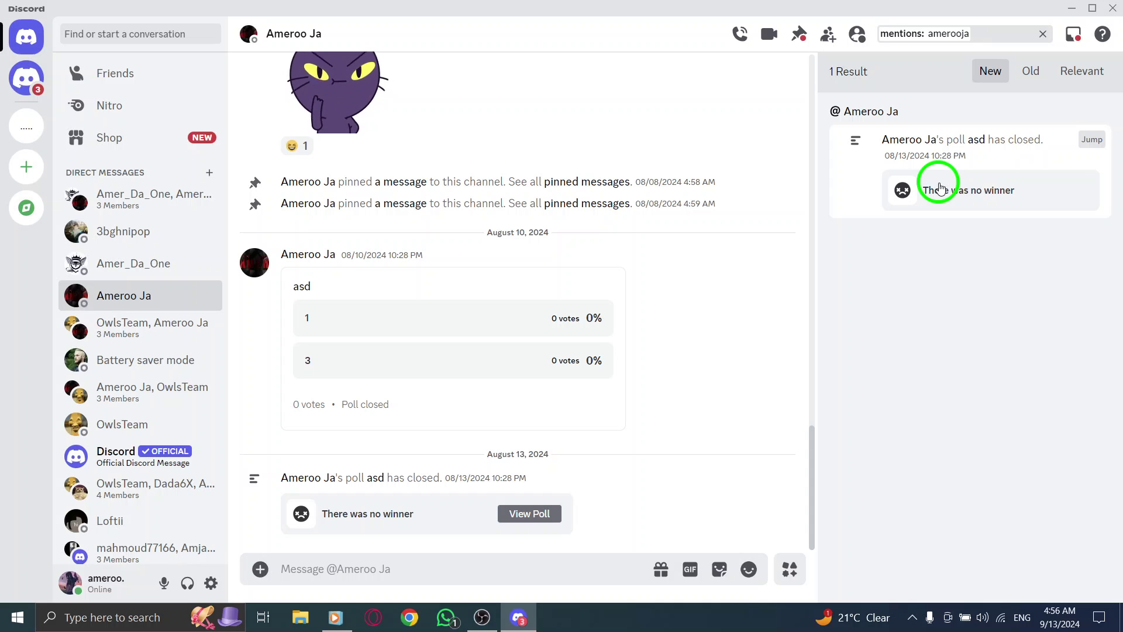
left_click(1042, 34)
left_click(957, 33)
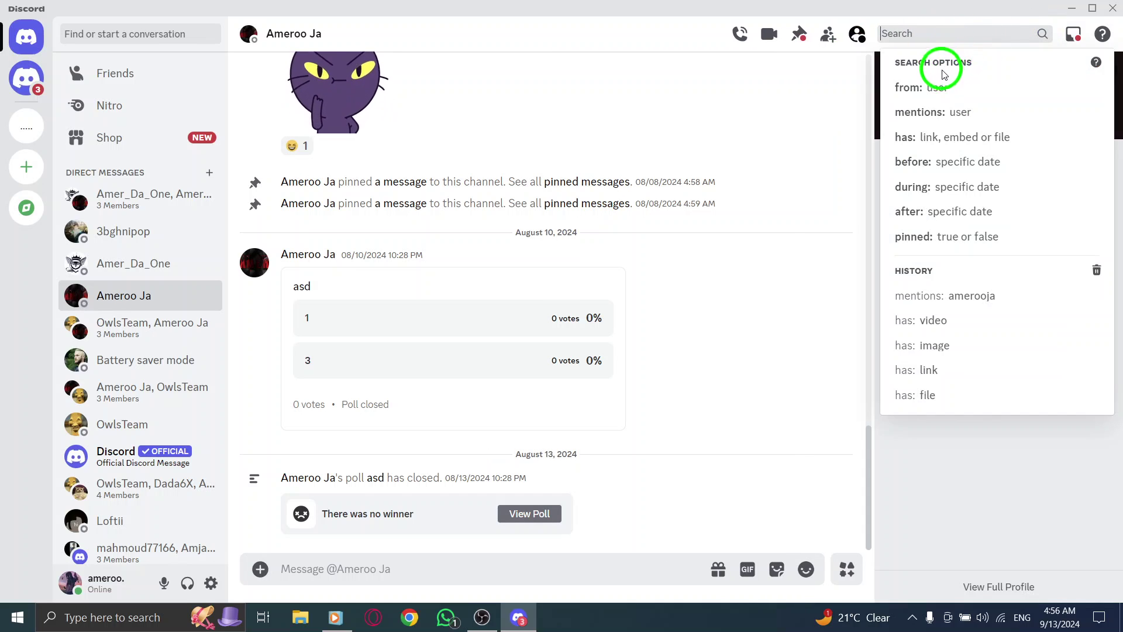
left_click(922, 86)
left_click(966, 87)
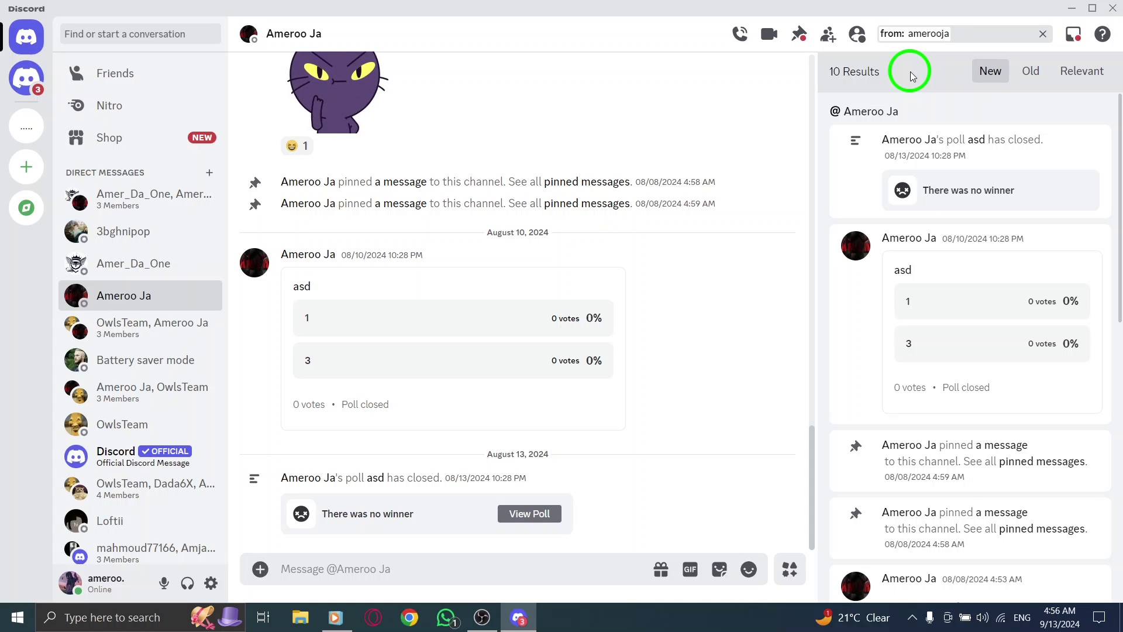
left_click(1042, 33)
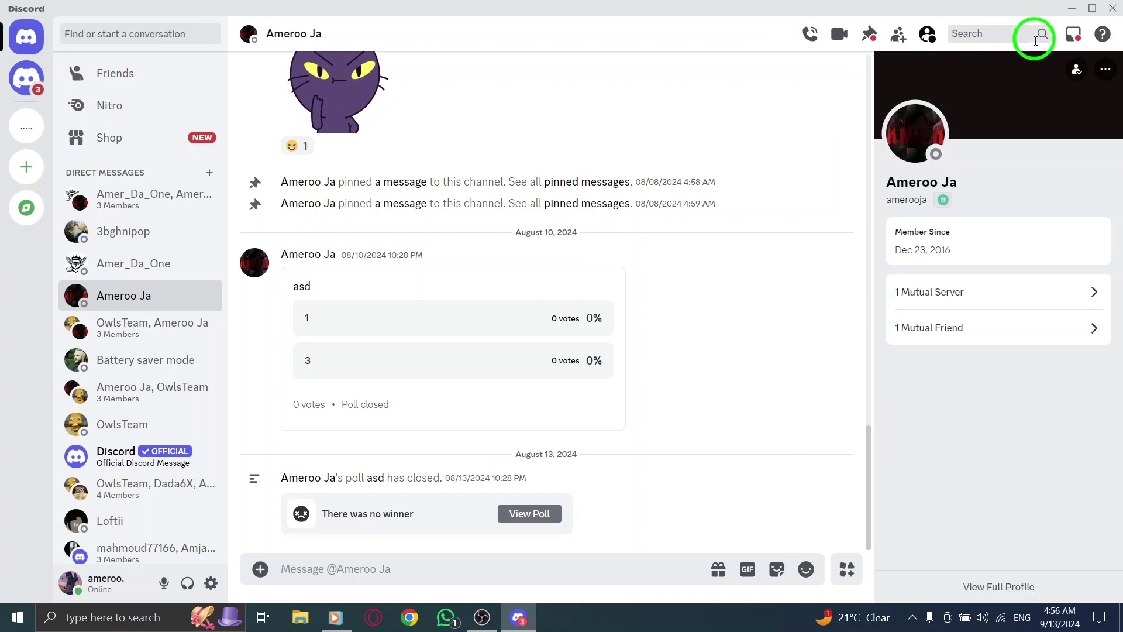
left_click(1113, 9)
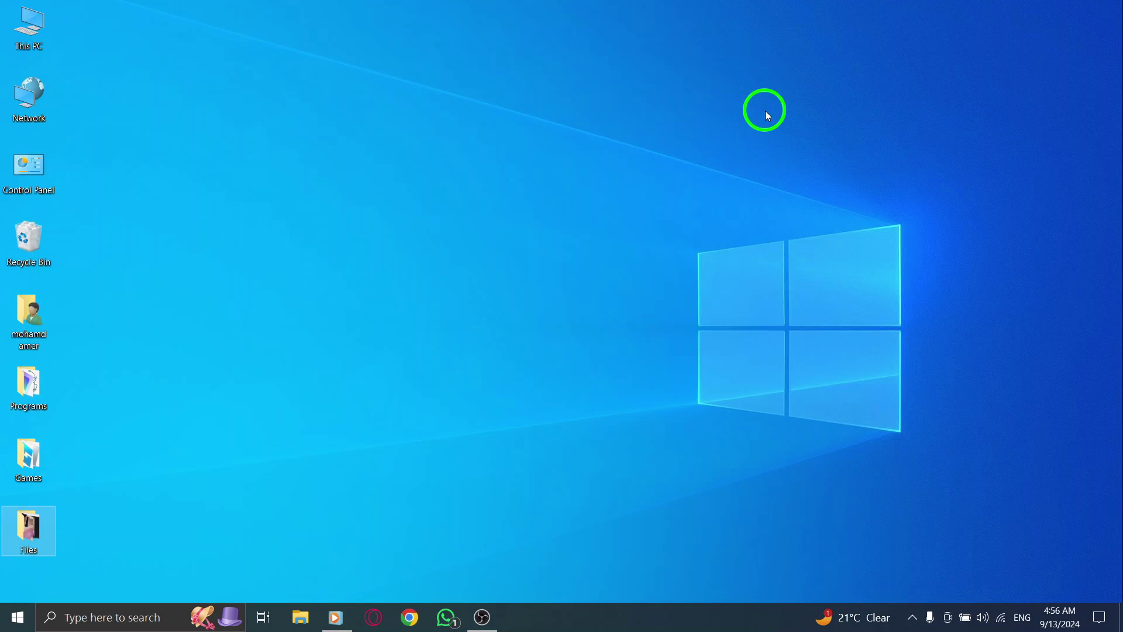